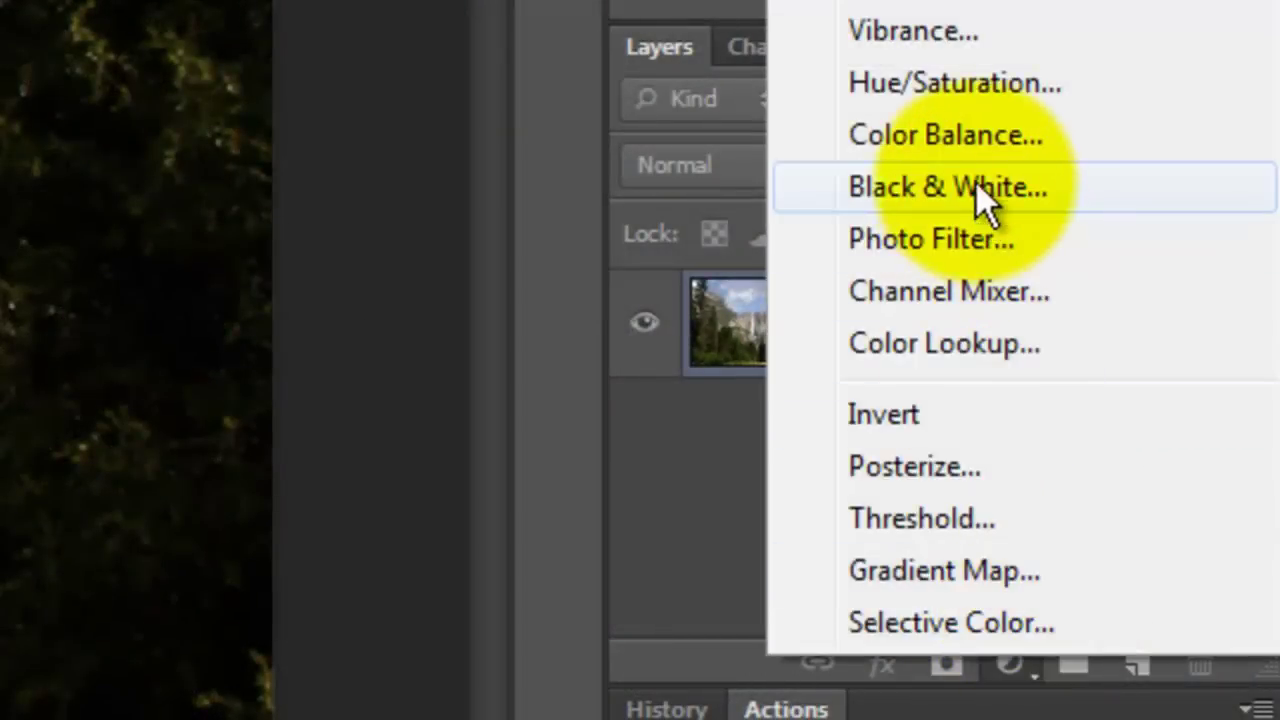
- Add a Black & White adjustment layer to turn the Yosemite photo monochrome
left_click(978, 187)
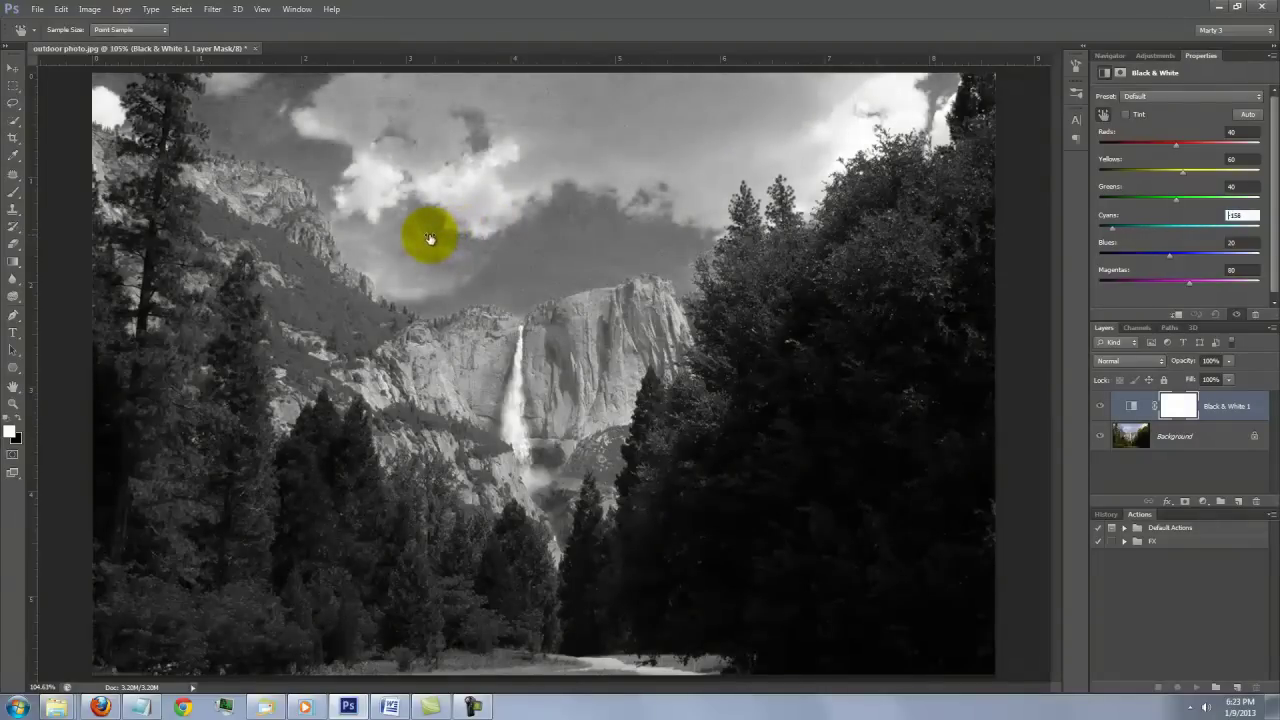
- Lower Blues to -157 and raise Greens to 234 in the Black & White mix
left_click_drag(429, 238, 427, 238)
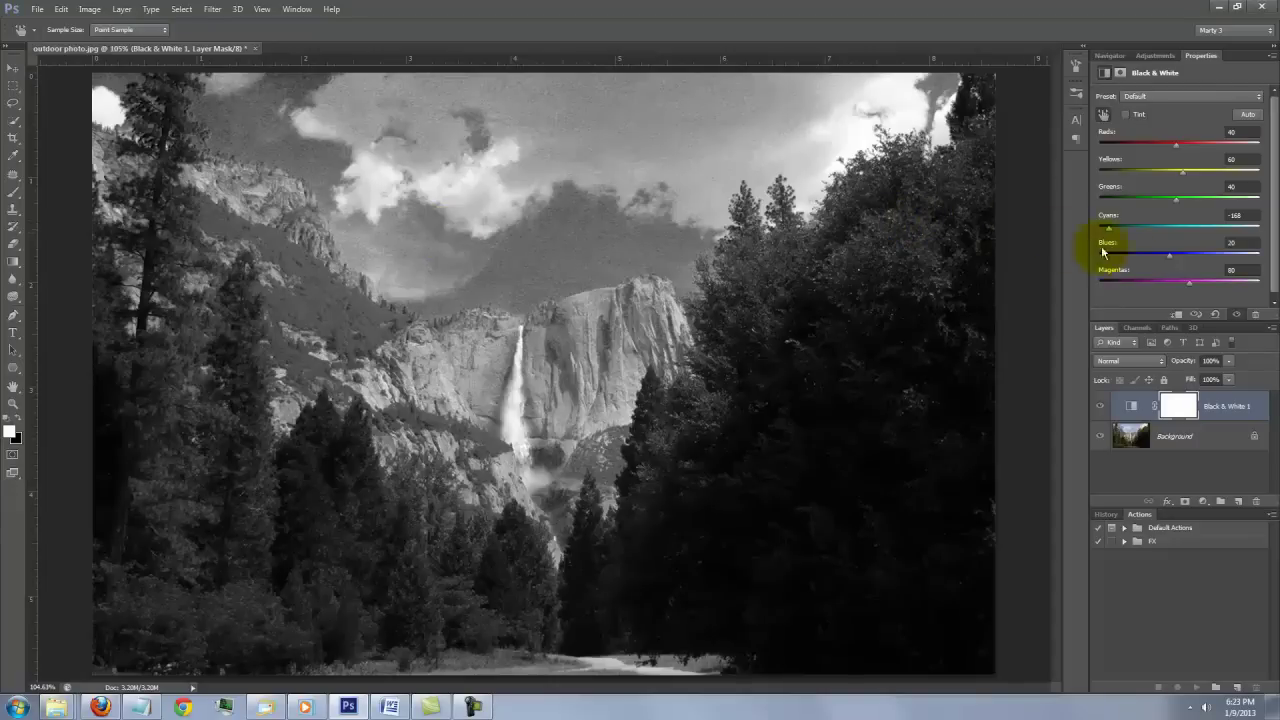
left_click(1172, 258)
left_click_drag(1165, 252, 1113, 257)
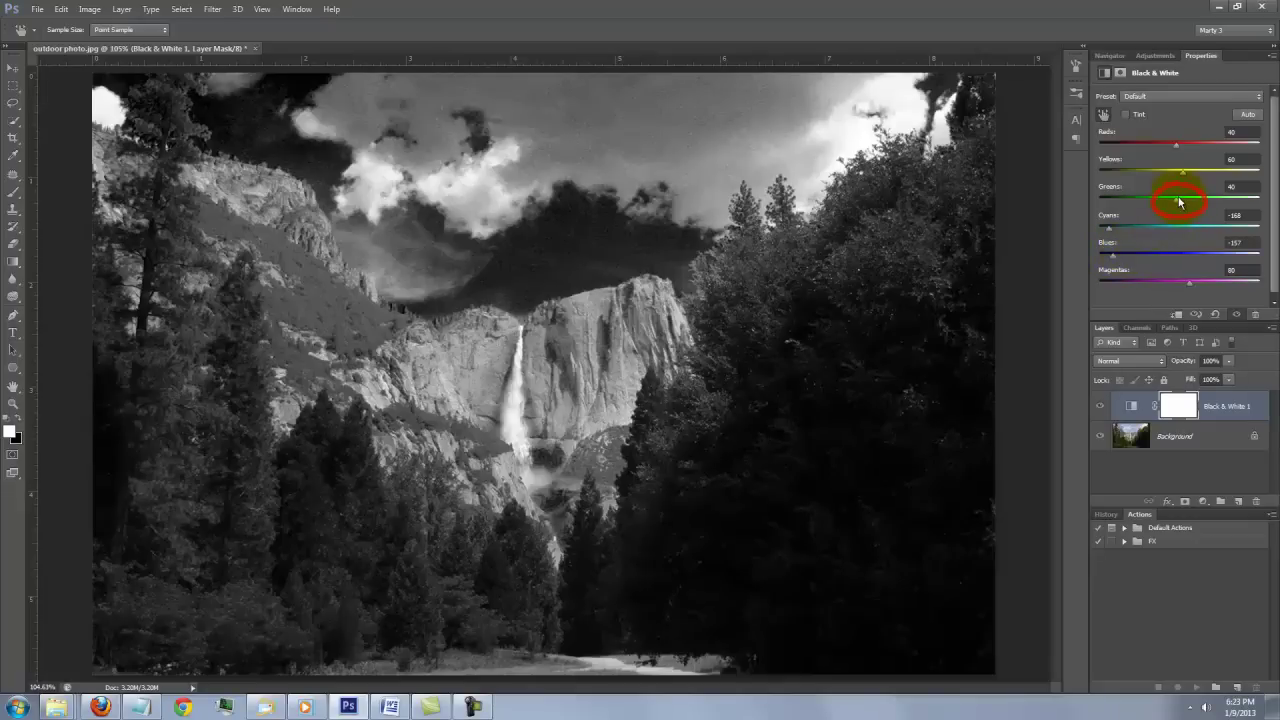
left_click_drag(1179, 202, 1212, 177)
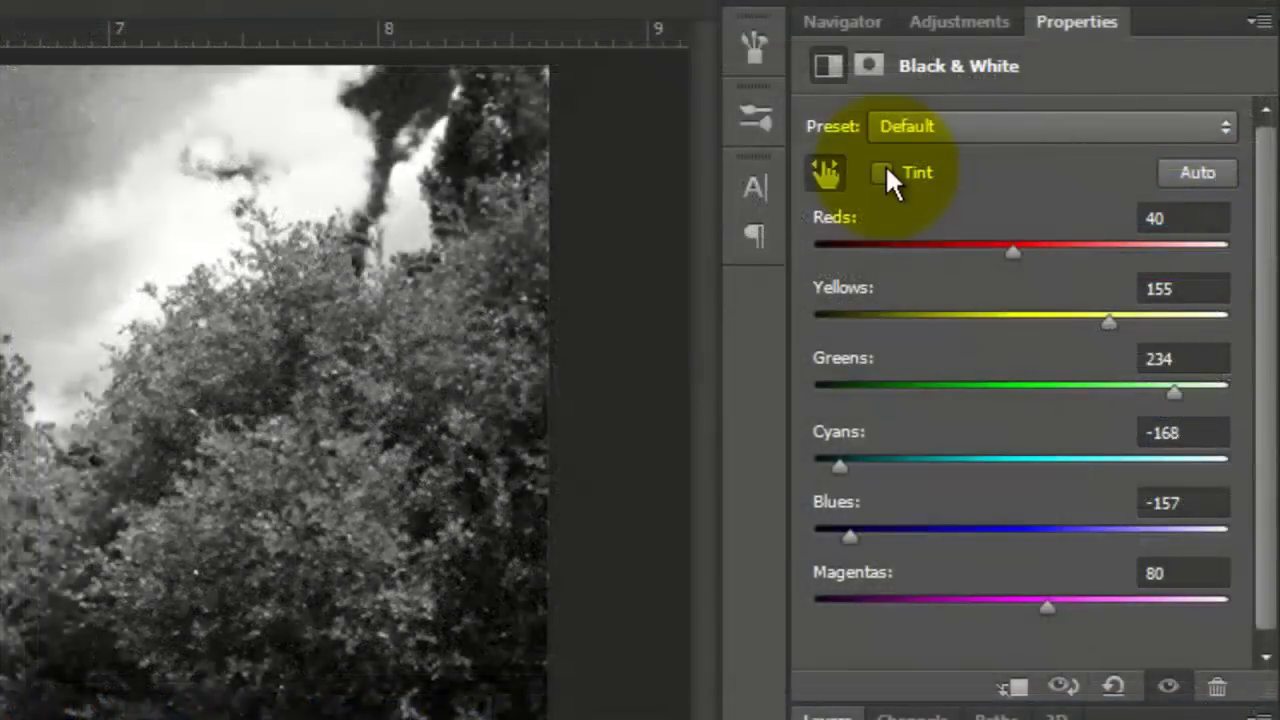
- Enable Tint and pick a magenta tint colour in the Color Picker
left_click(883, 174)
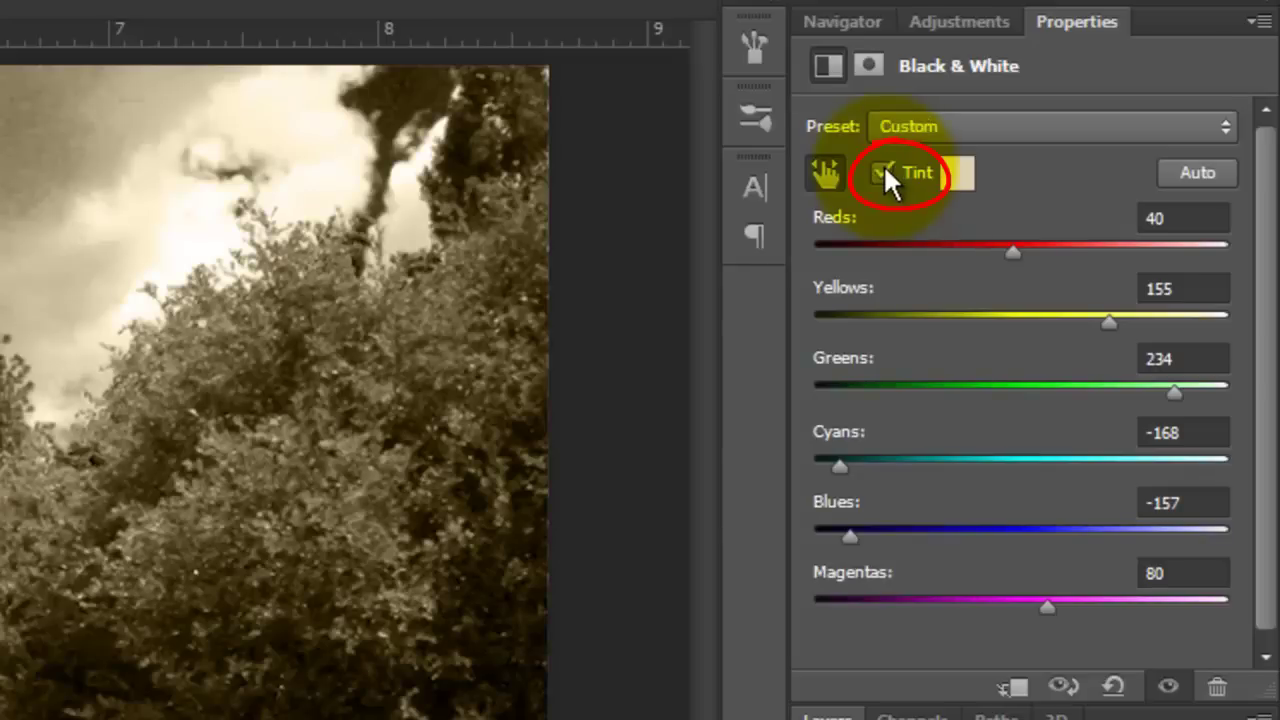
left_click(950, 175)
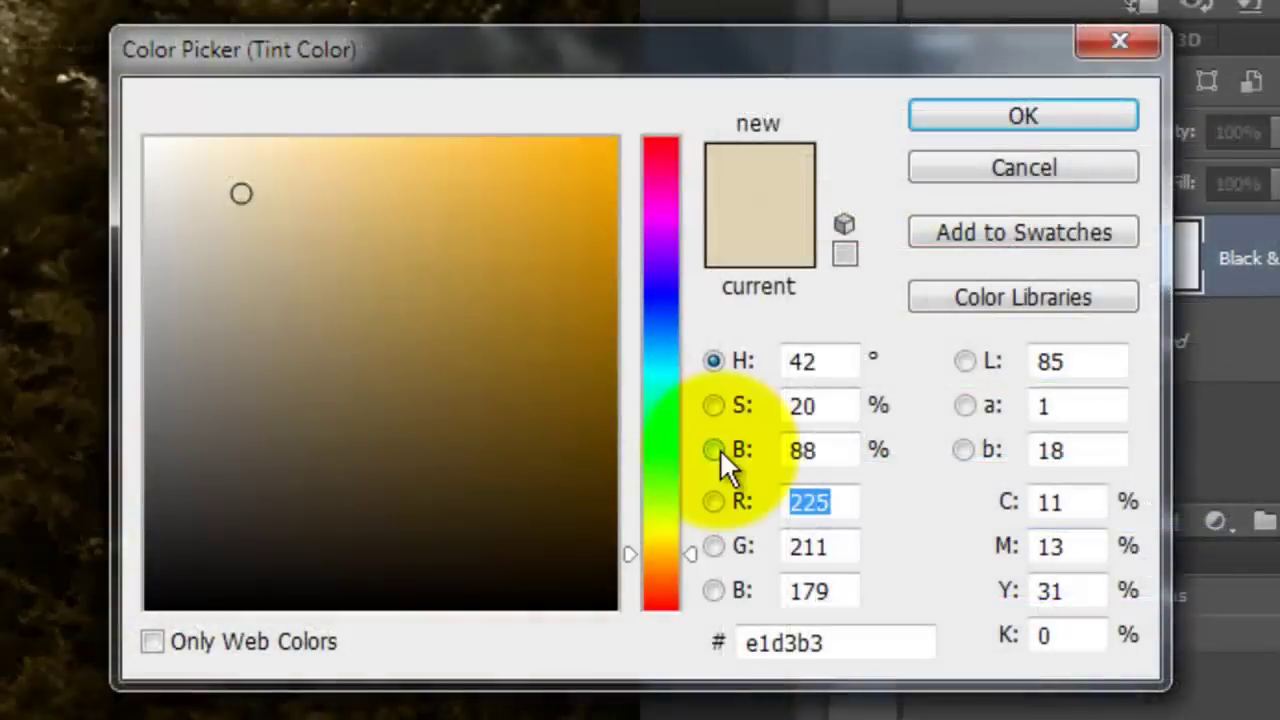
left_click(720, 449)
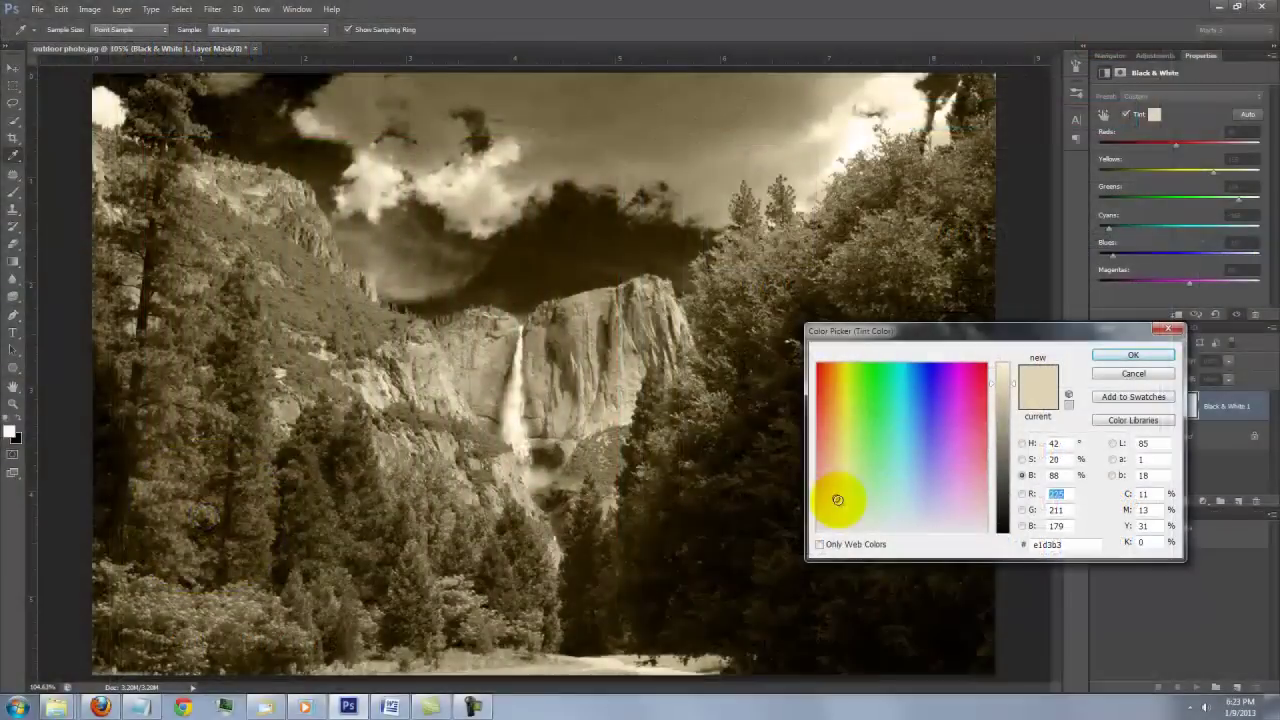
left_click_drag(204, 516, 447, 526)
mouse_move(925, 502)
left_mouse_down()
mouse_move(978, 494)
mouse_move(975, 379)
mouse_move(834, 377)
mouse_move(830, 512)
mouse_move(940, 510)
mouse_move(1000, 487)
left_mouse_up()
left_click(1131, 354)
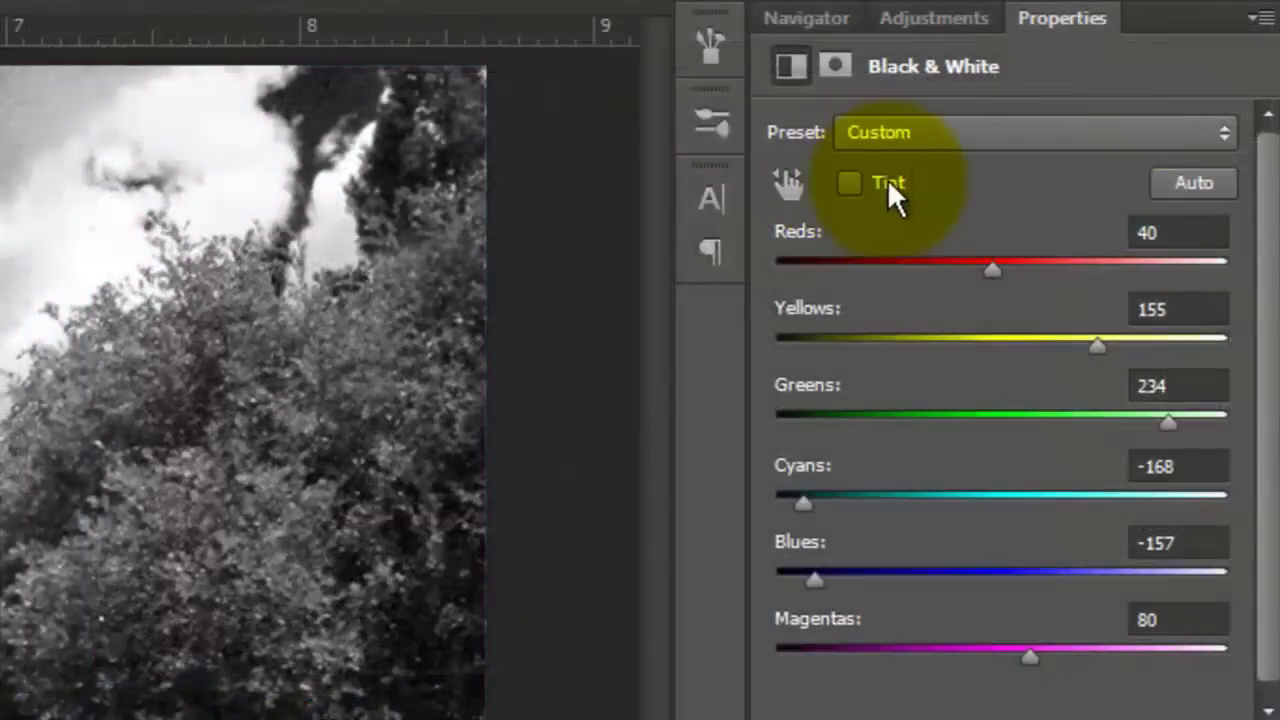
left_click(1224, 134)
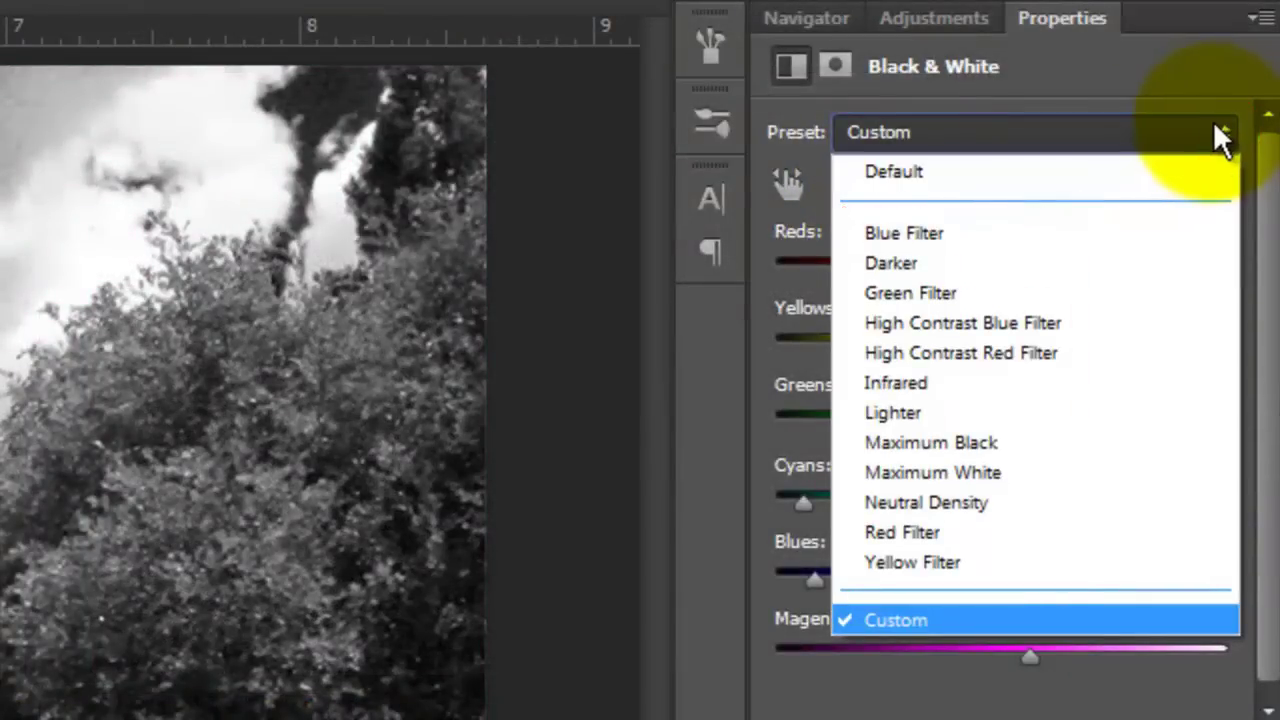
- Preview the Darker, Green Filter, High Contrast, Infrared, Lighter and Maximum presets, ending on Neutral Density
left_click(1180, 263)
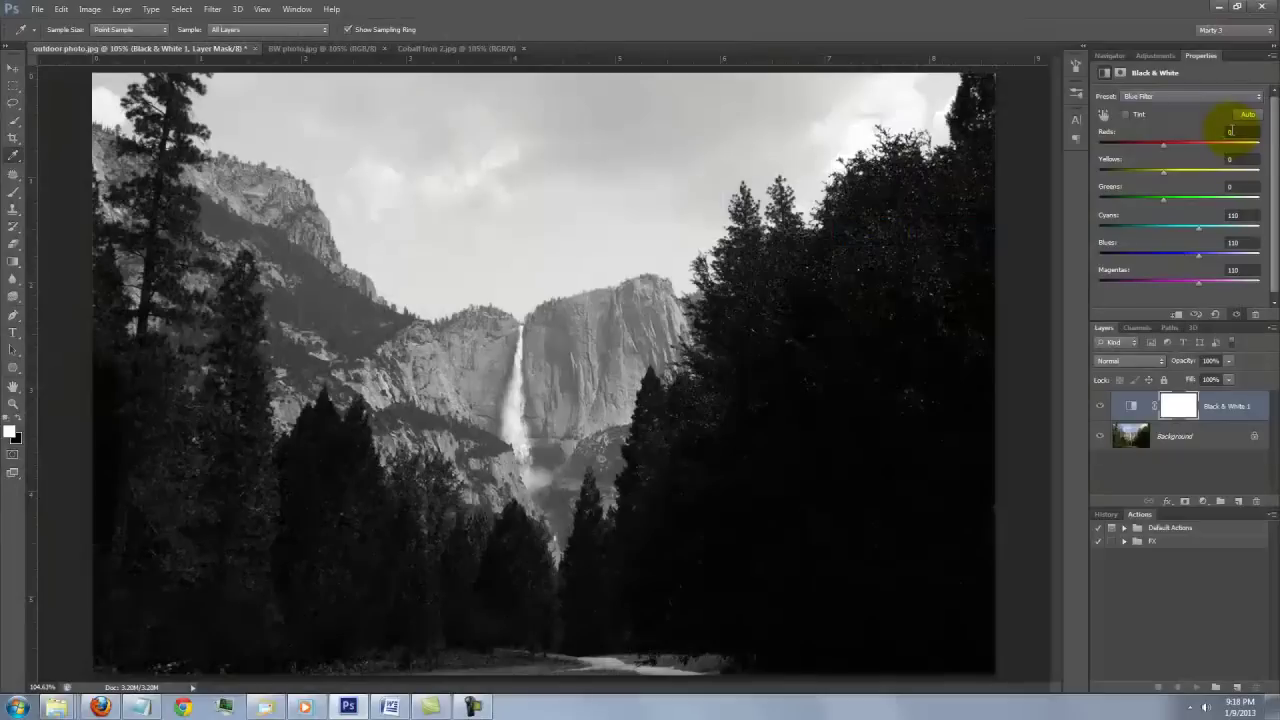
key("Down")
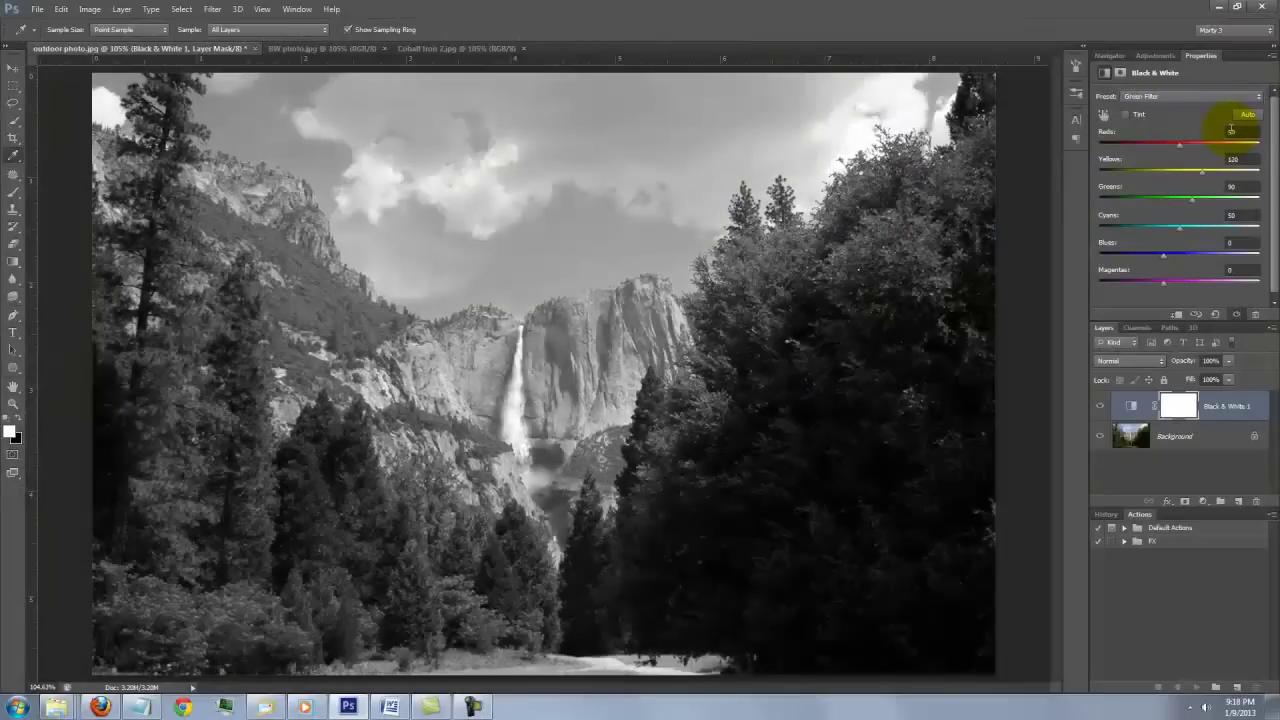
key("Down")
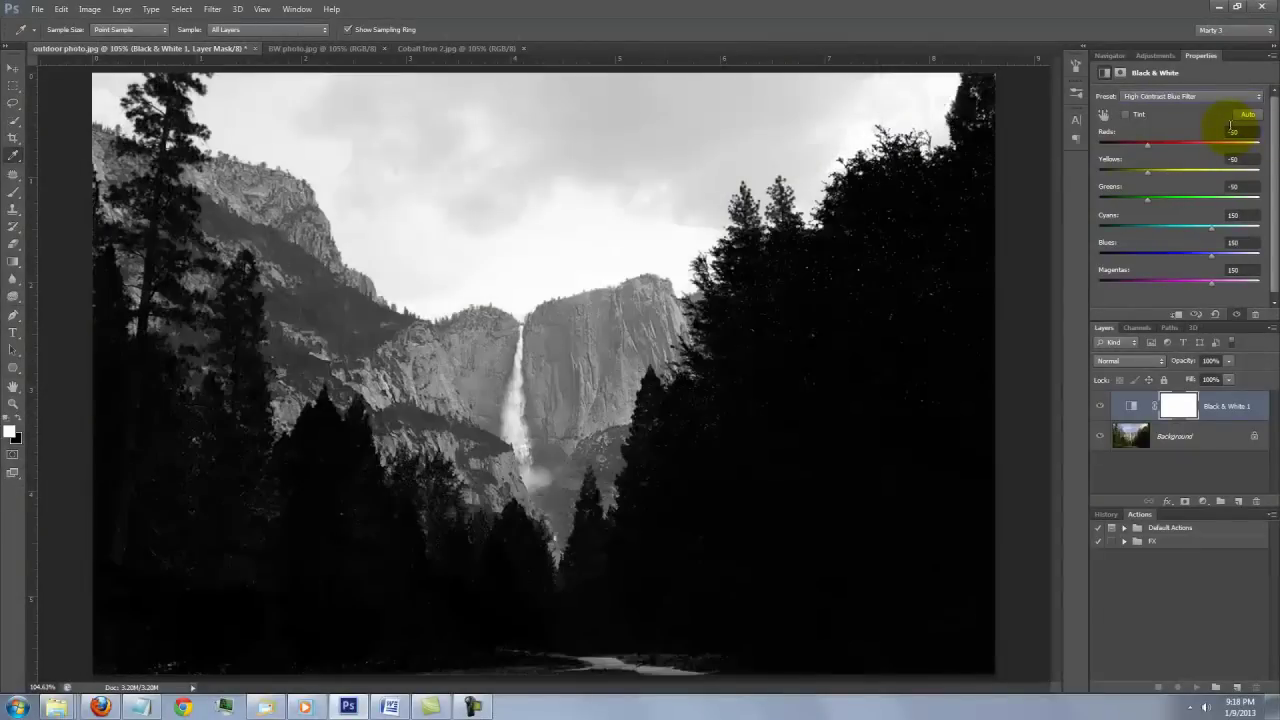
key("Down")
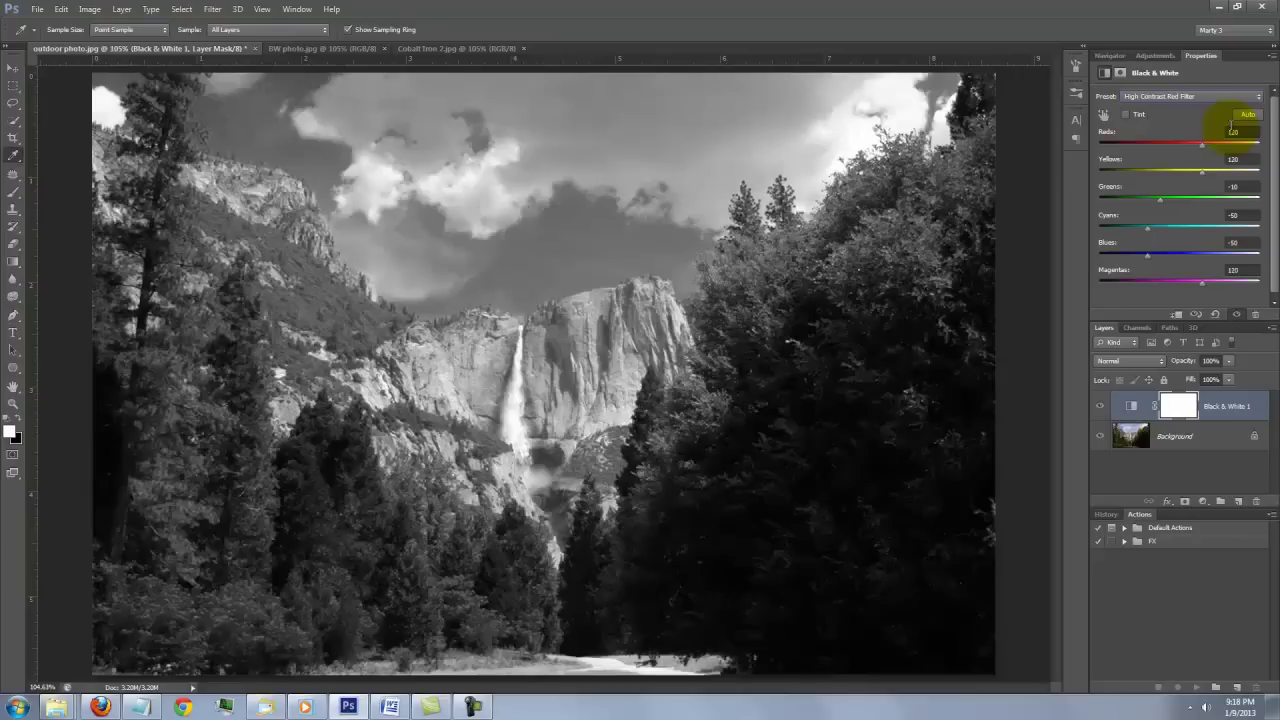
key("Down")
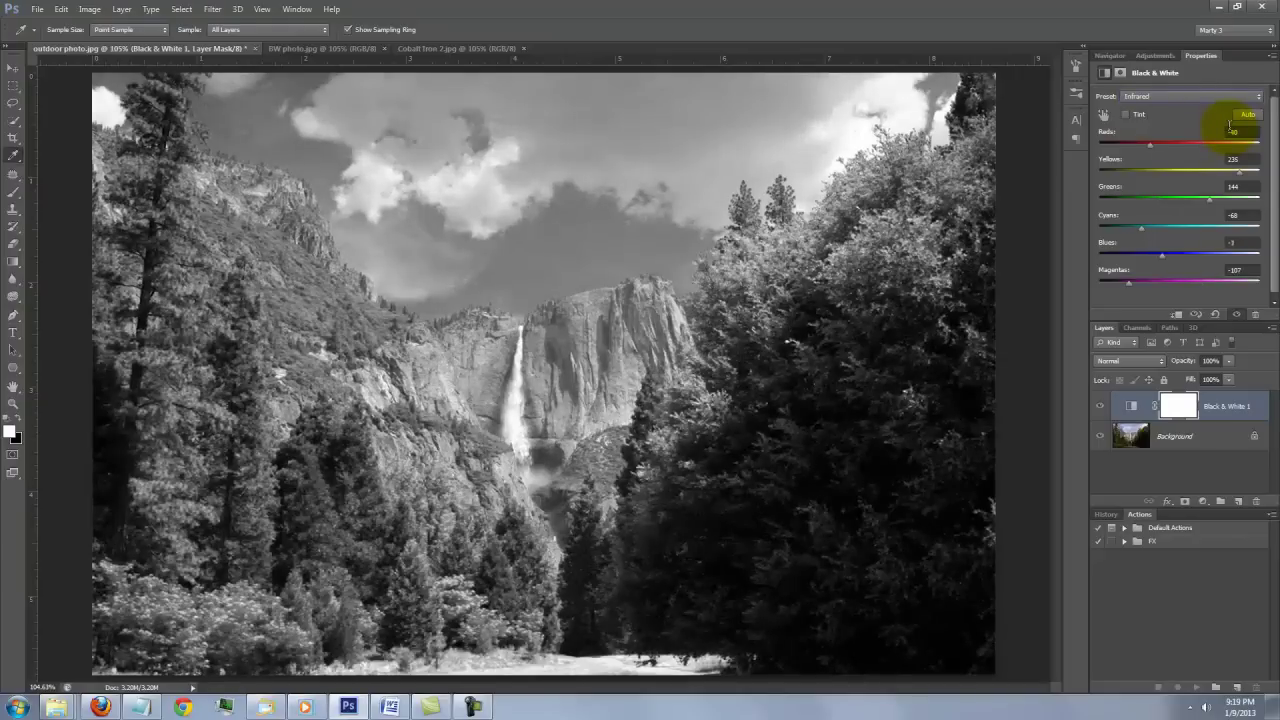
key("Down")
key("Down")
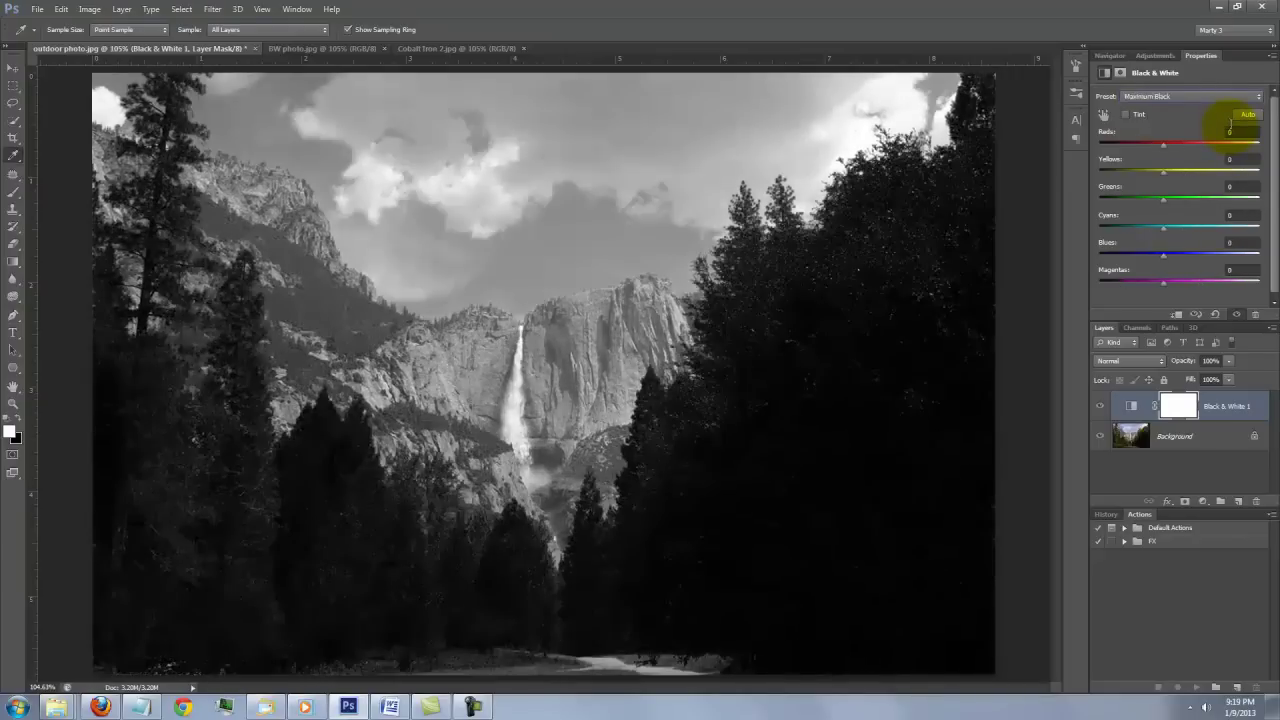
key("Down")
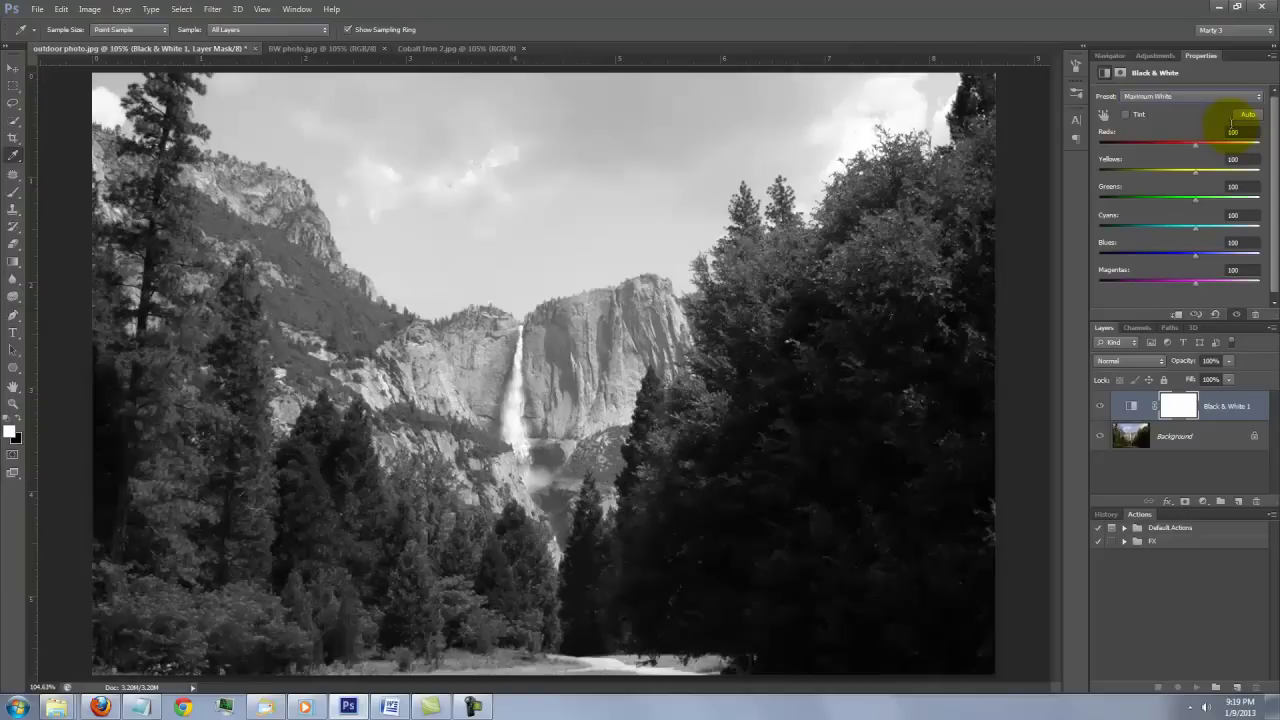
key("Down")
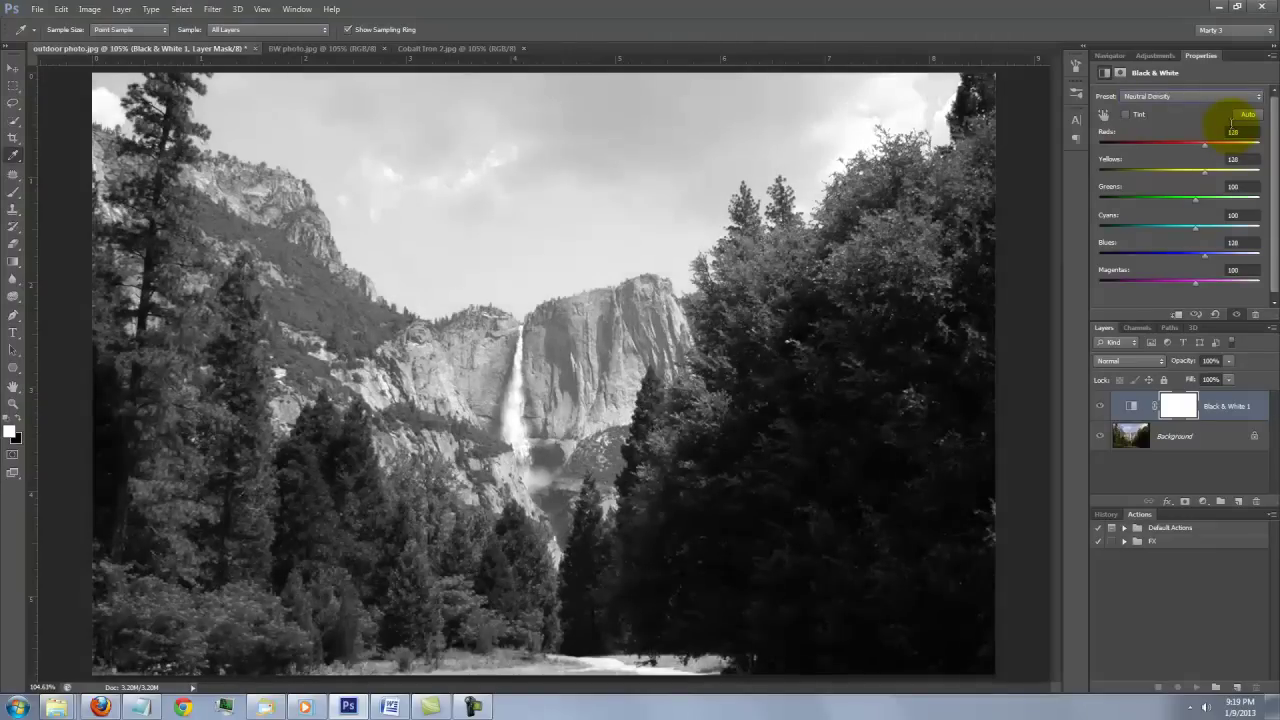
key("Down")
key("Down")
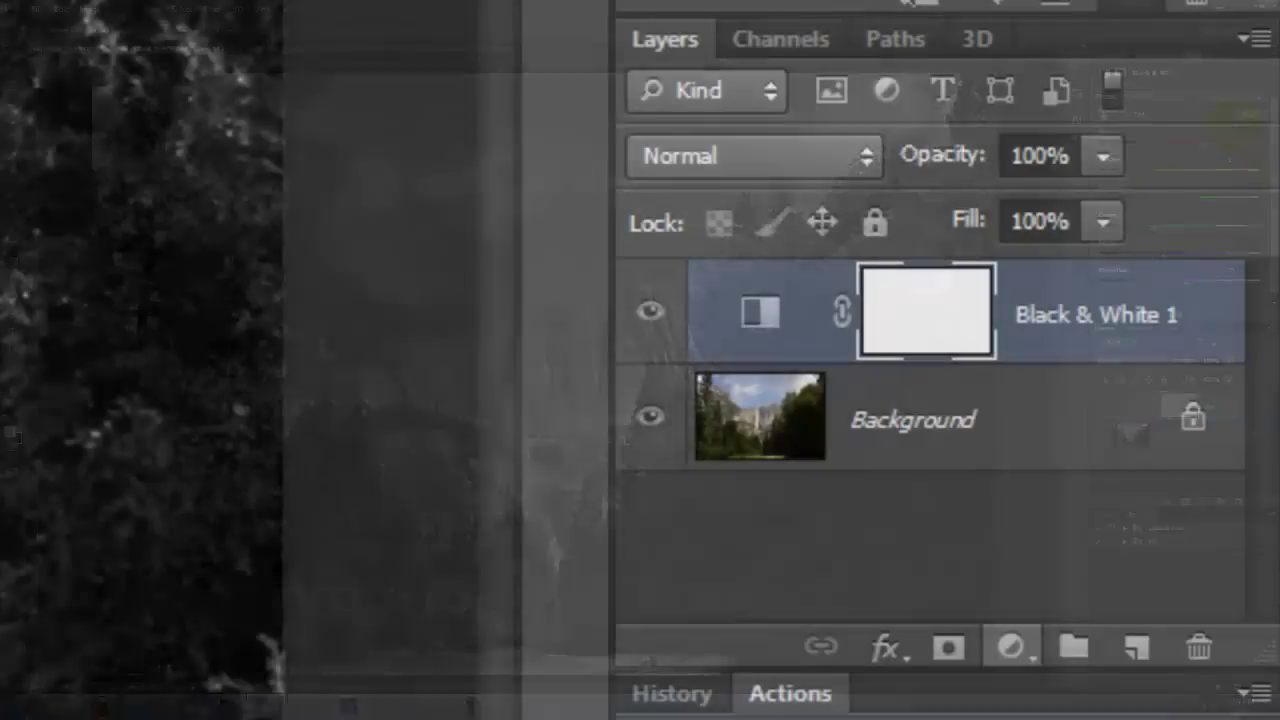
- Add a Gradient Map layer, show gradients as Large List, and request the Photographic Toning set
left_click(1204, 501)
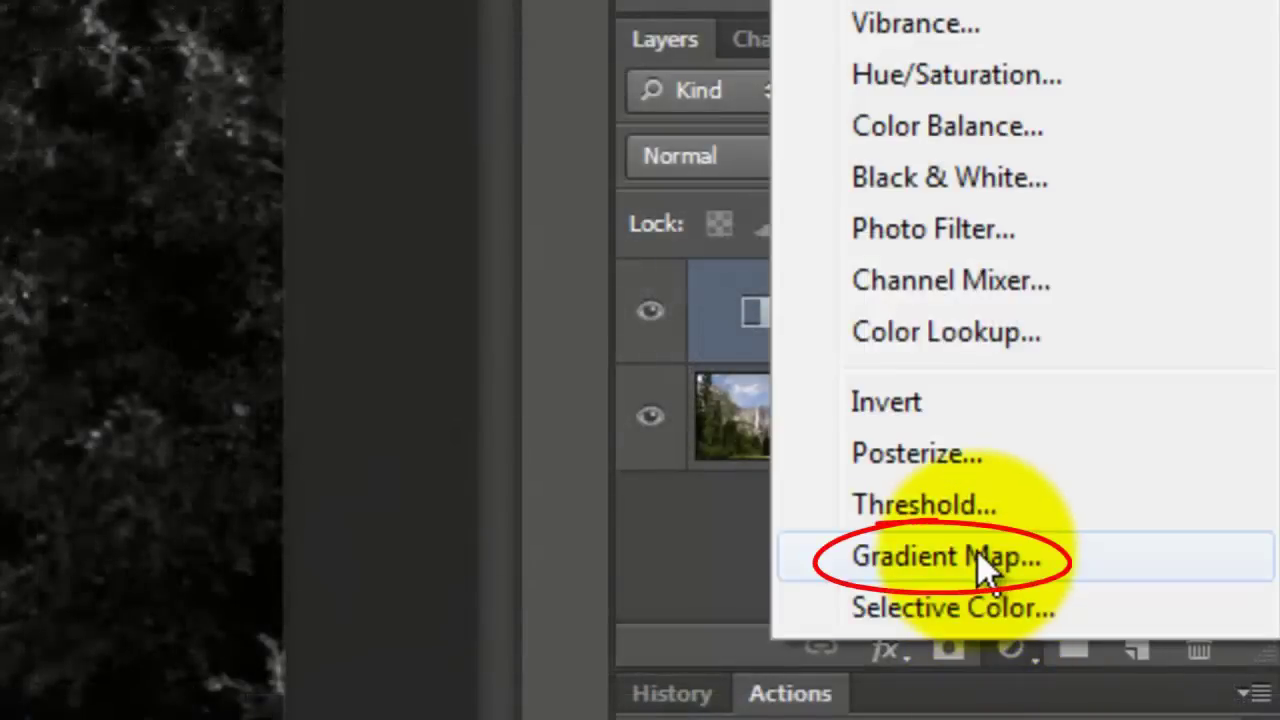
left_click(978, 556)
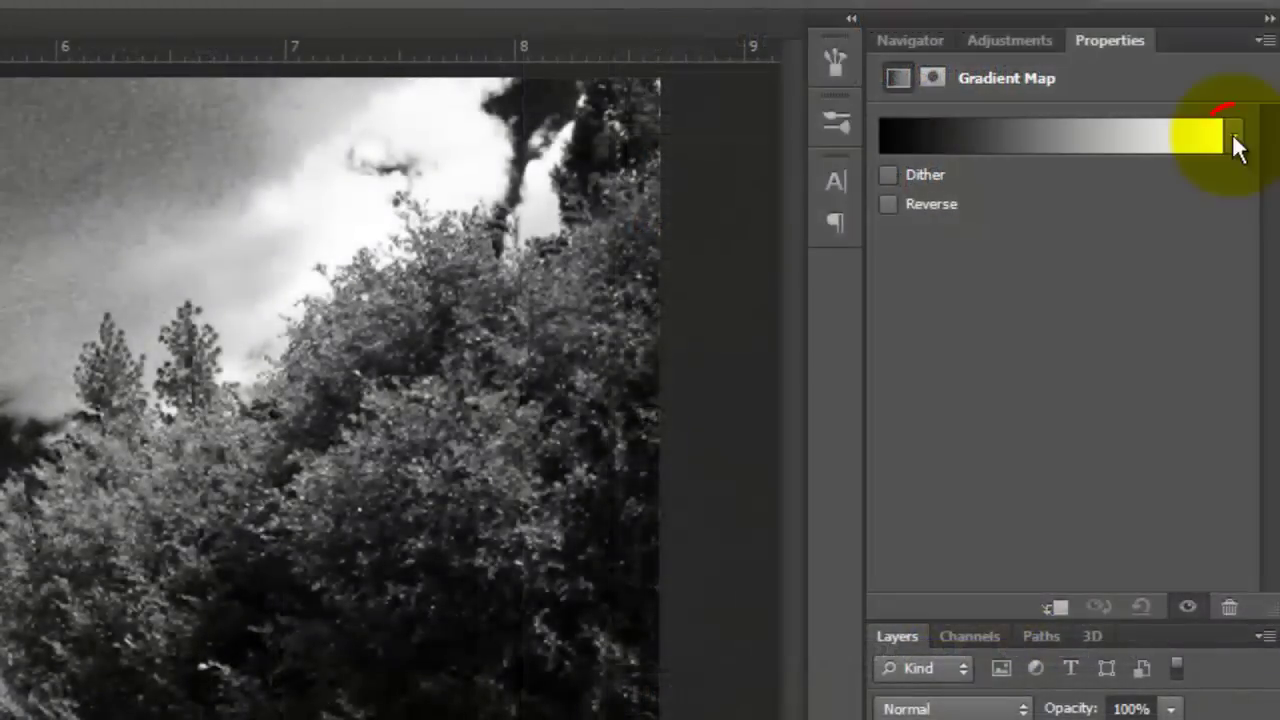
left_click(1233, 137)
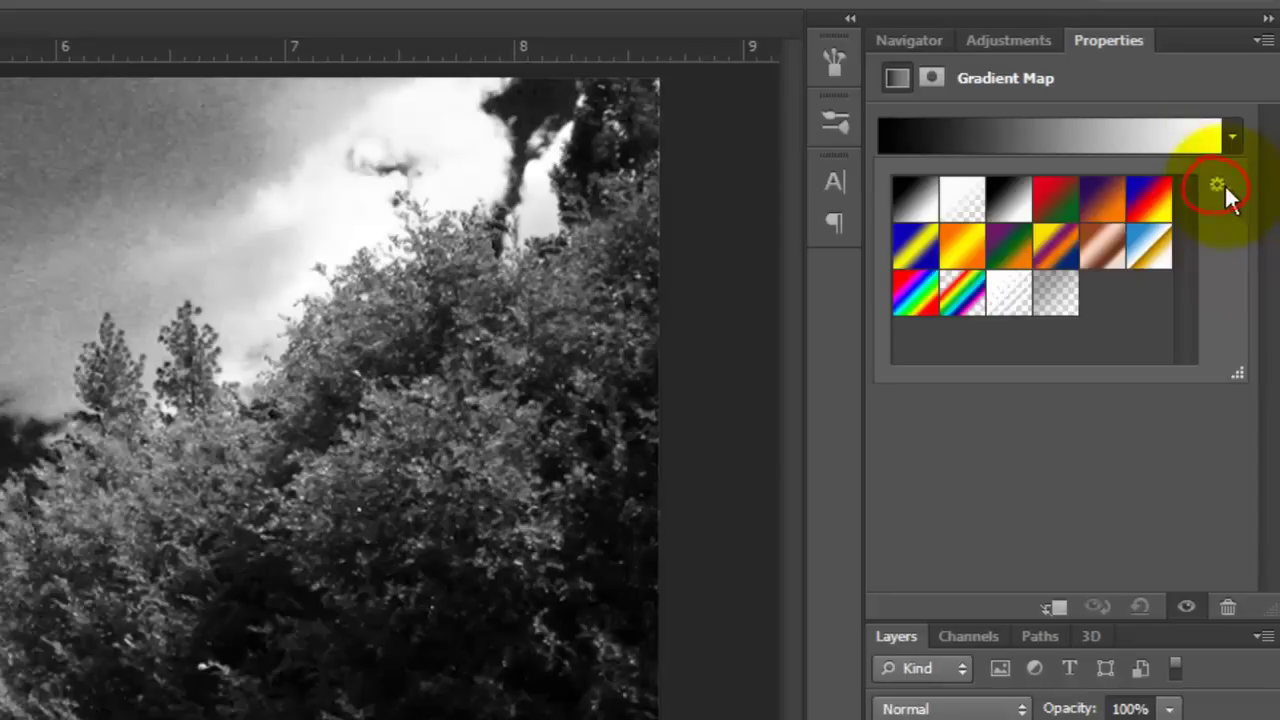
left_click(1218, 185)
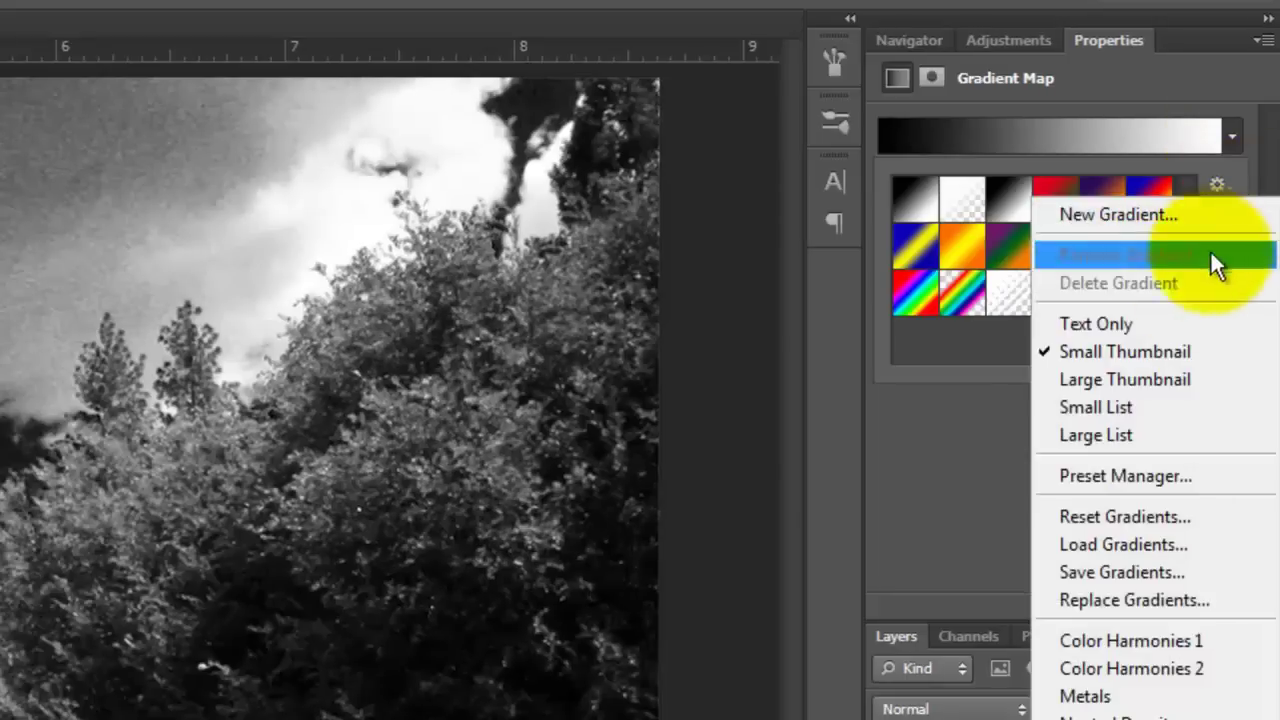
left_click(1137, 434)
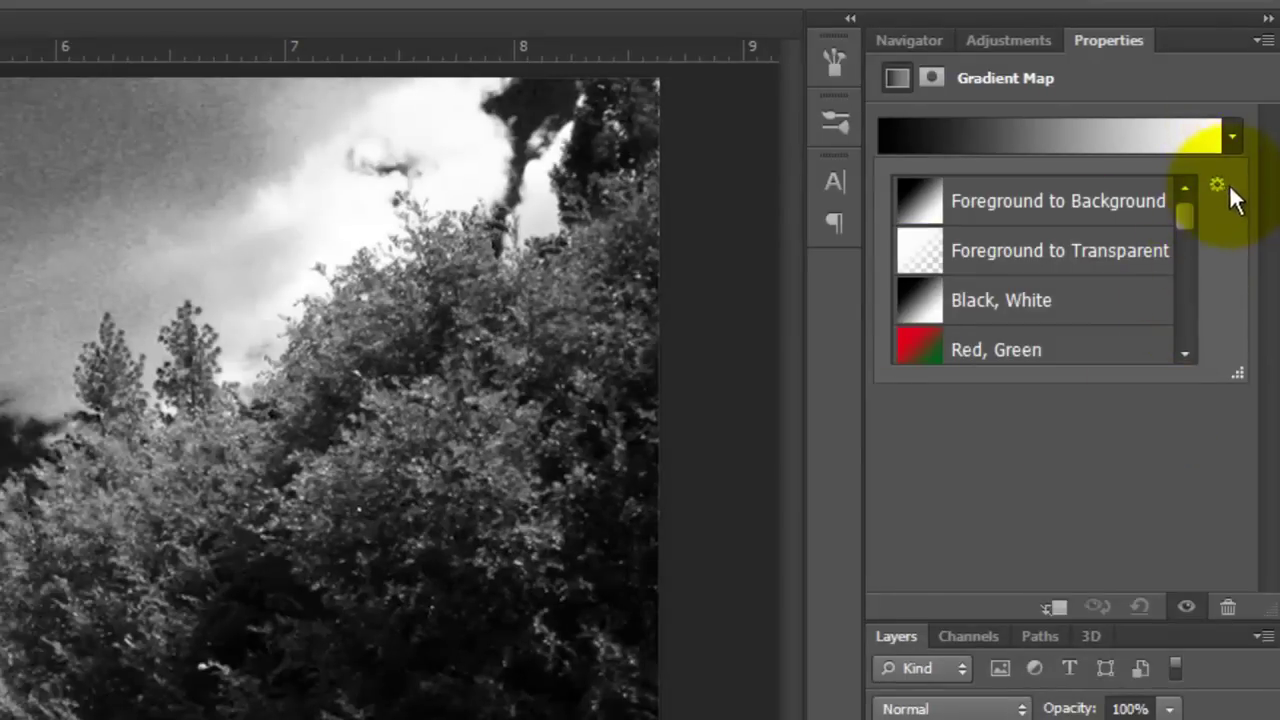
left_click(1220, 187)
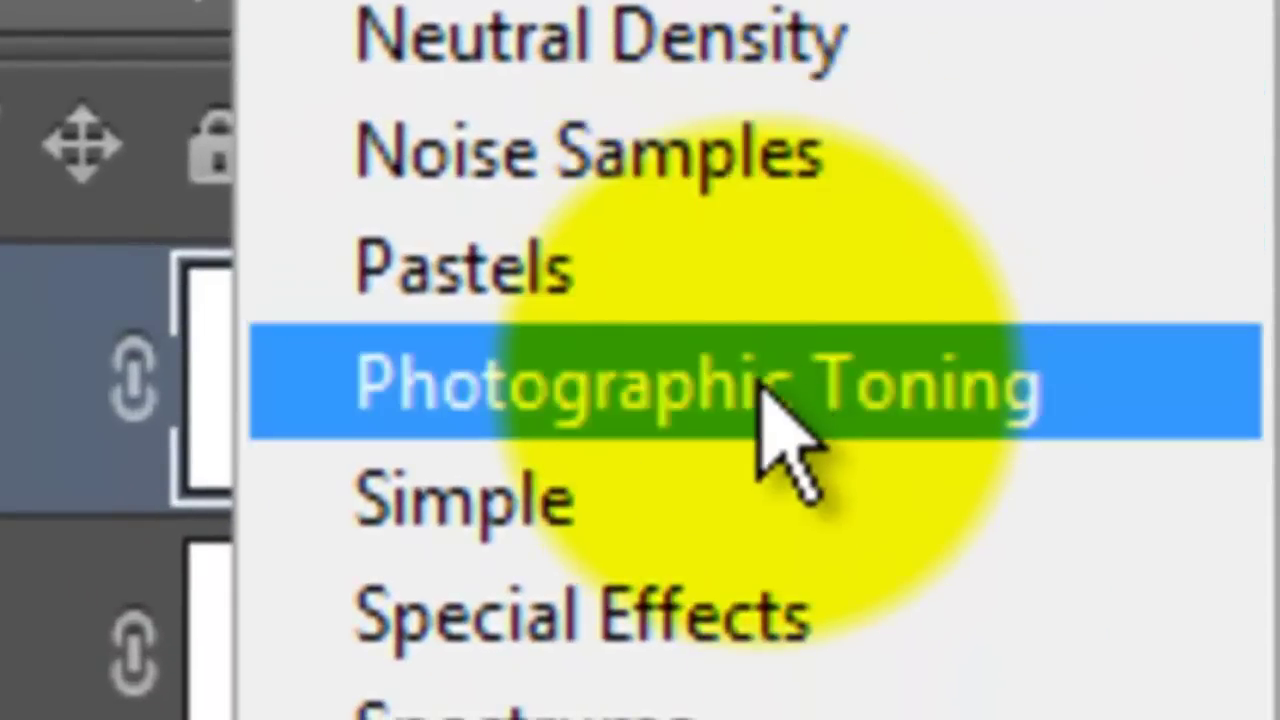
left_click(762, 392)
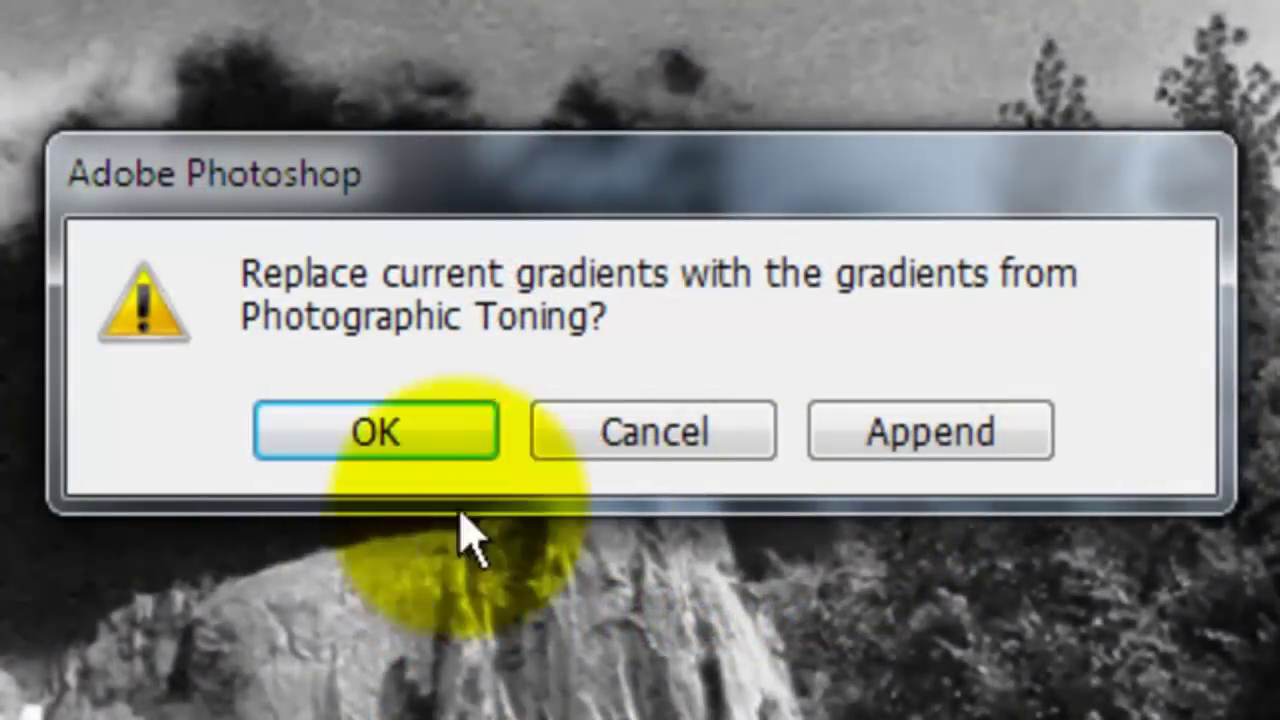
- Replace the gradients with Photographic Toning and try Selenium 1-2, Sepia 1, 4, 5 and Antique
left_click(362, 432)
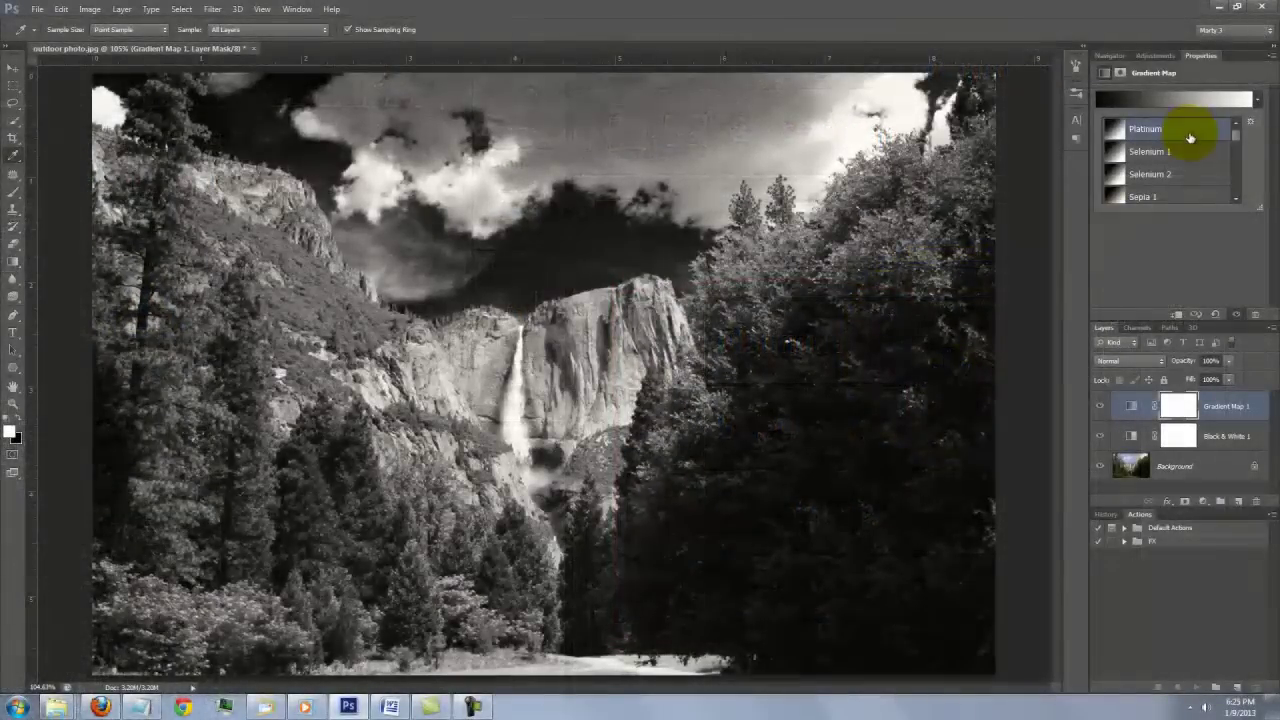
left_click(958, 430)
left_click(1203, 174)
left_click(1194, 196)
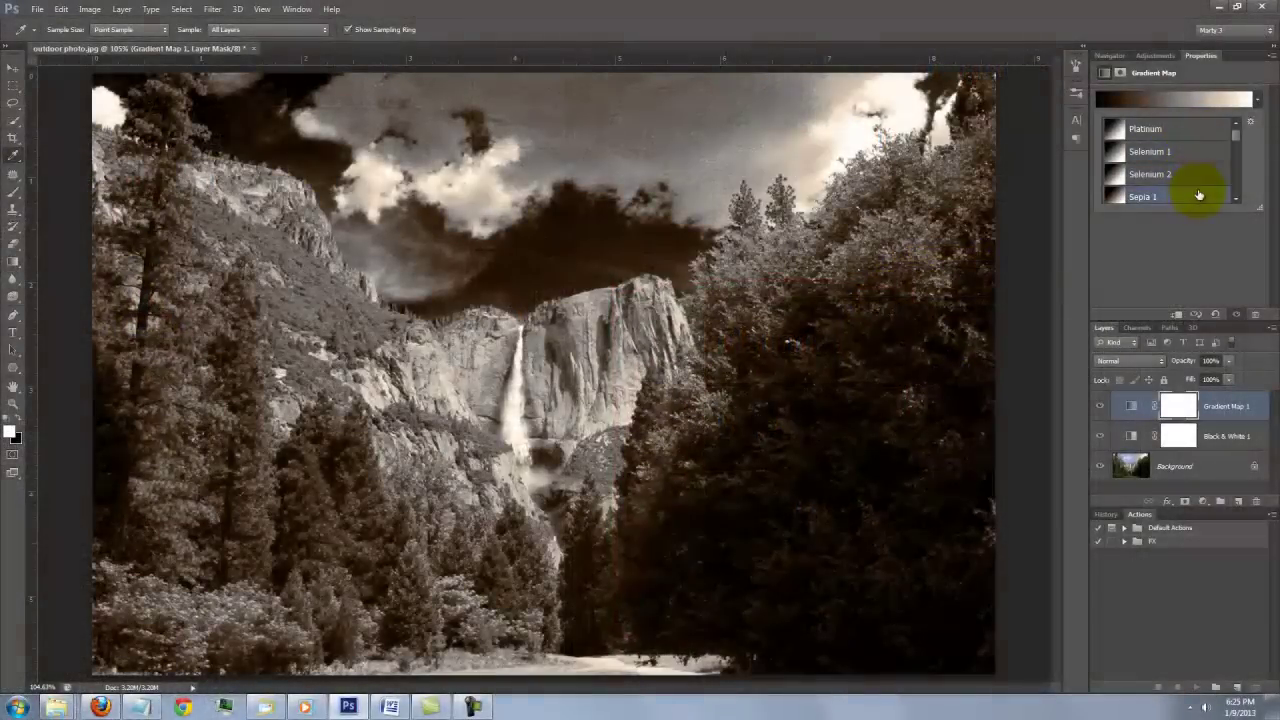
scroll(1232, 160, "down", 3)
left_click(1183, 140)
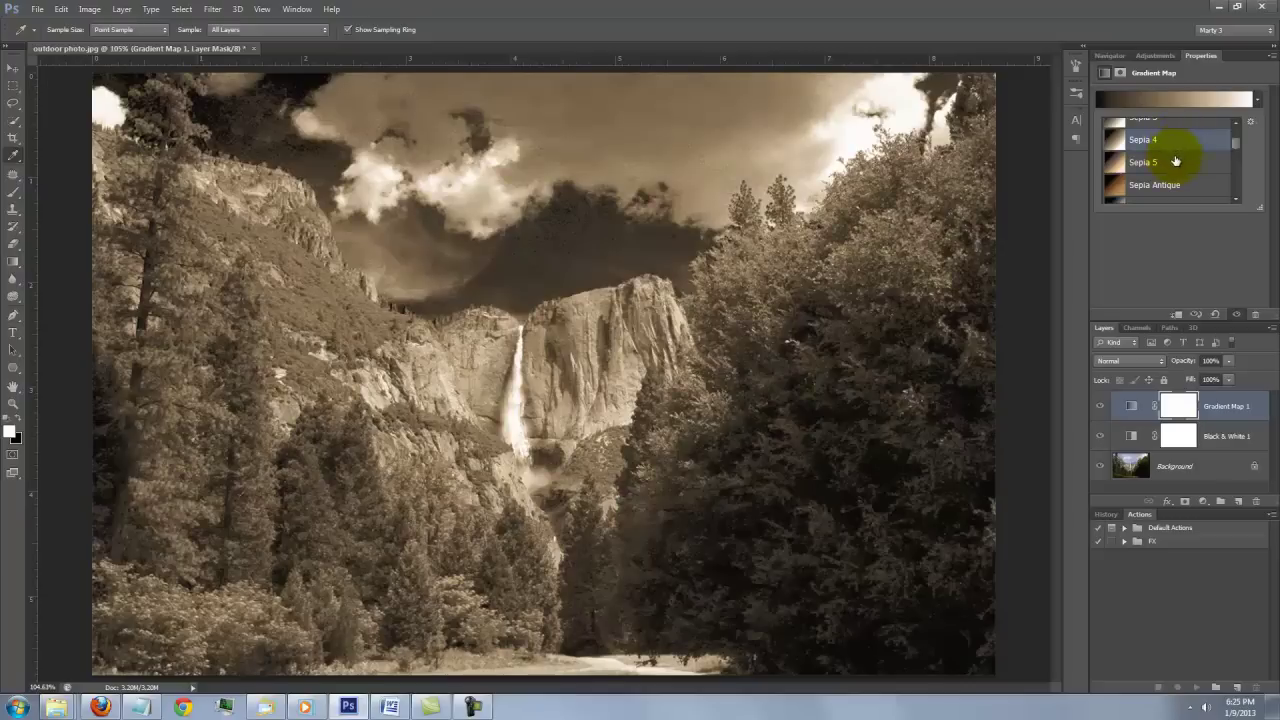
left_click(1177, 163)
left_click(1178, 184)
- Try Sepia Highlights 1, Sepia Midtones and Gold 1, ending on Cyanotype toning
scroll(1186, 170, "down", 3)
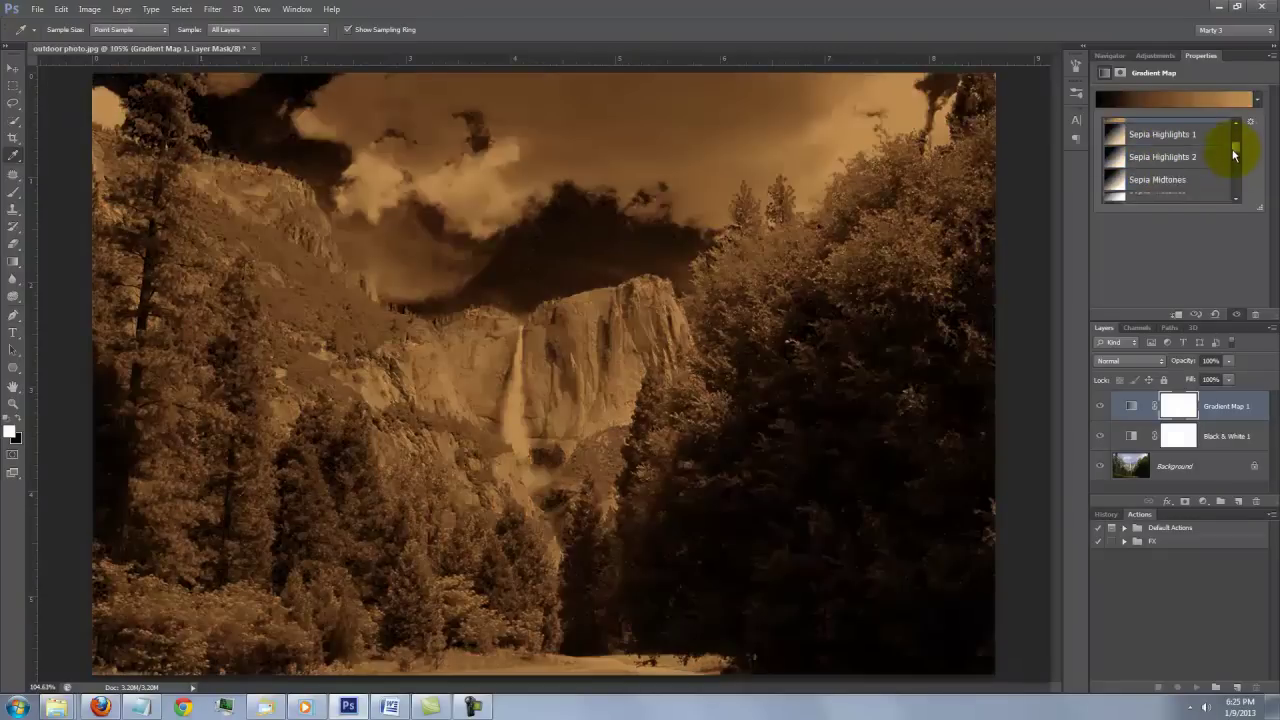
left_click(1172, 126)
left_click(1171, 168)
left_click(1166, 190)
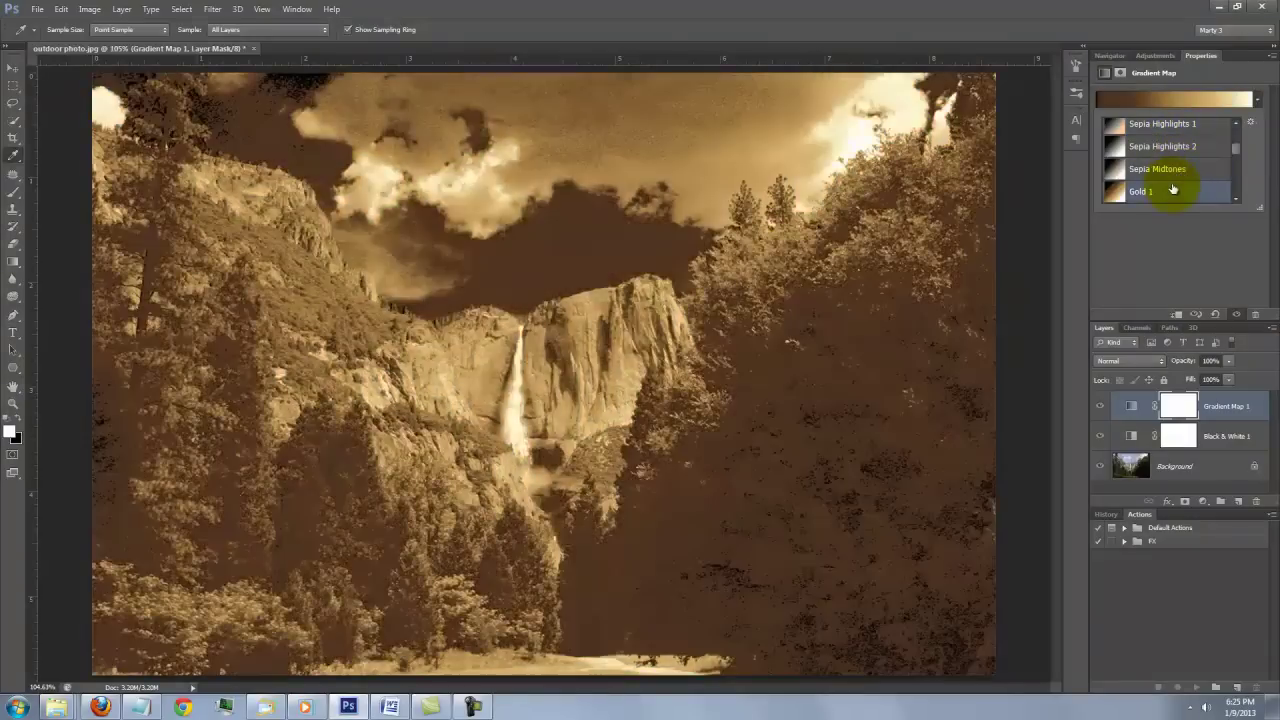
scroll(1236, 158, "down", 3)
left_click(1165, 134)
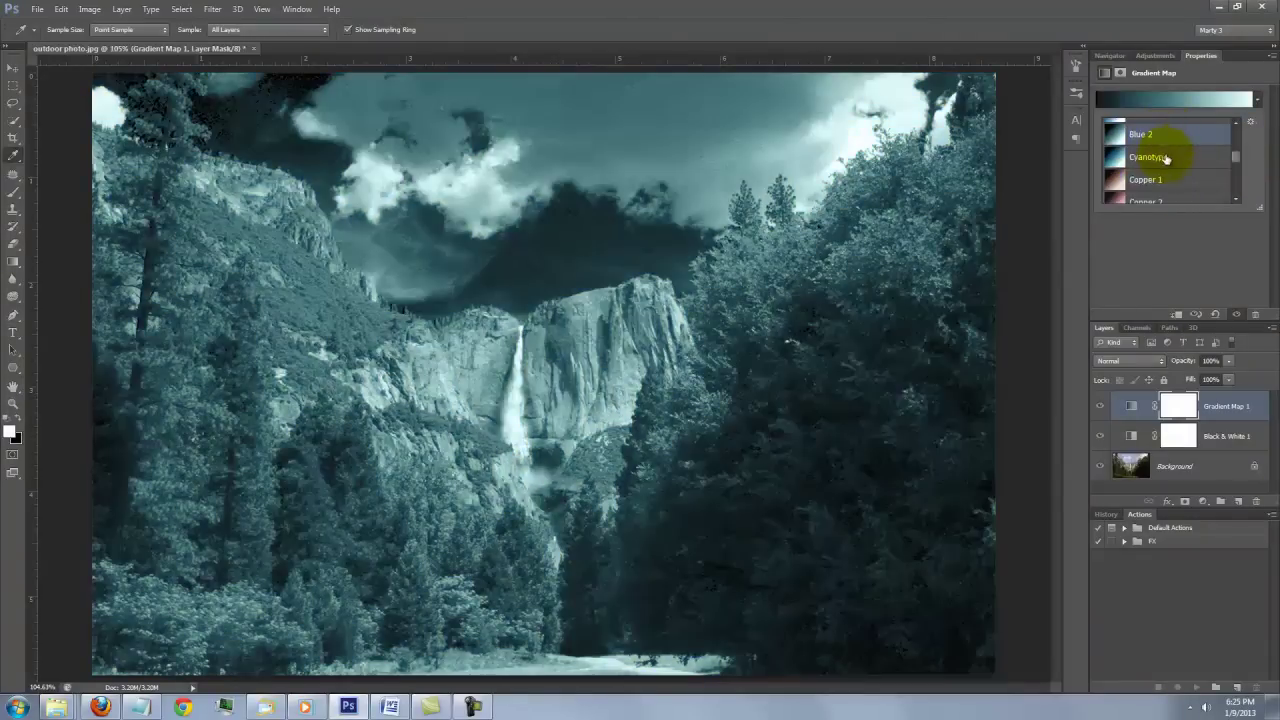